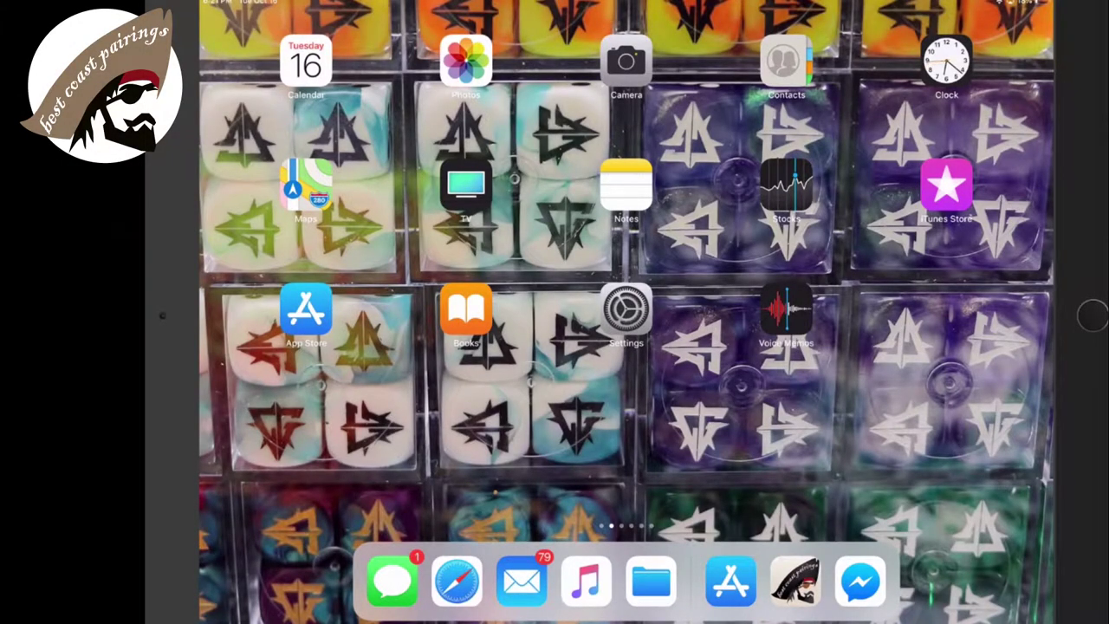
- Open the App Store to the Best Coast Pairings: TO App search result
{"action": "left_click", "coordinate": [305, 309]}
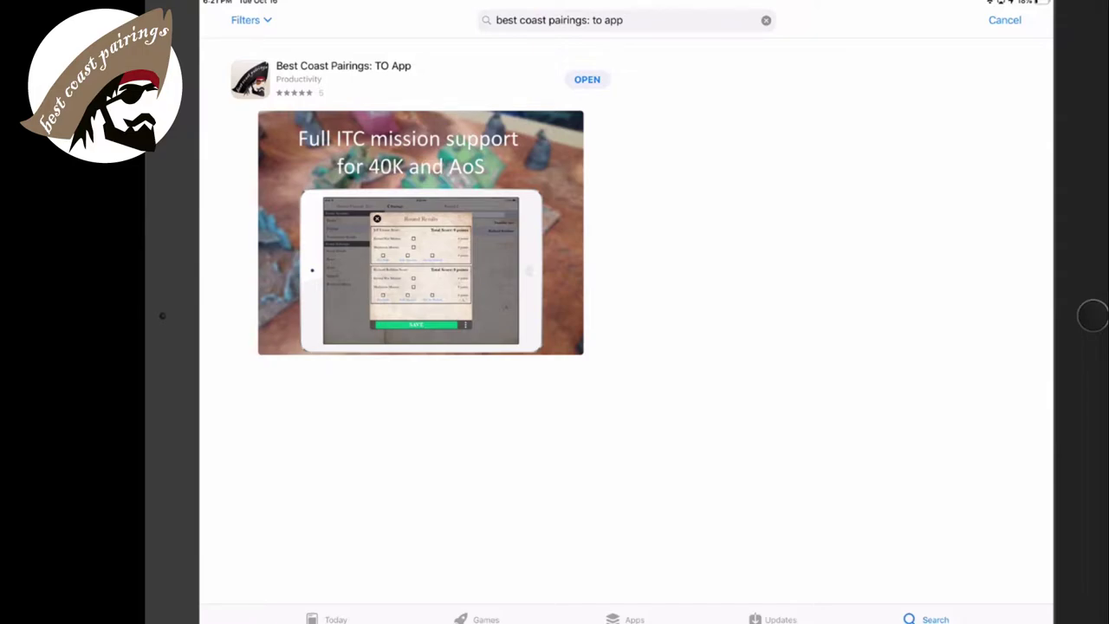
- Launch Best Coast Pairings: TO App from its App Store search result
{"action": "left_click", "coordinate": [586, 79]}
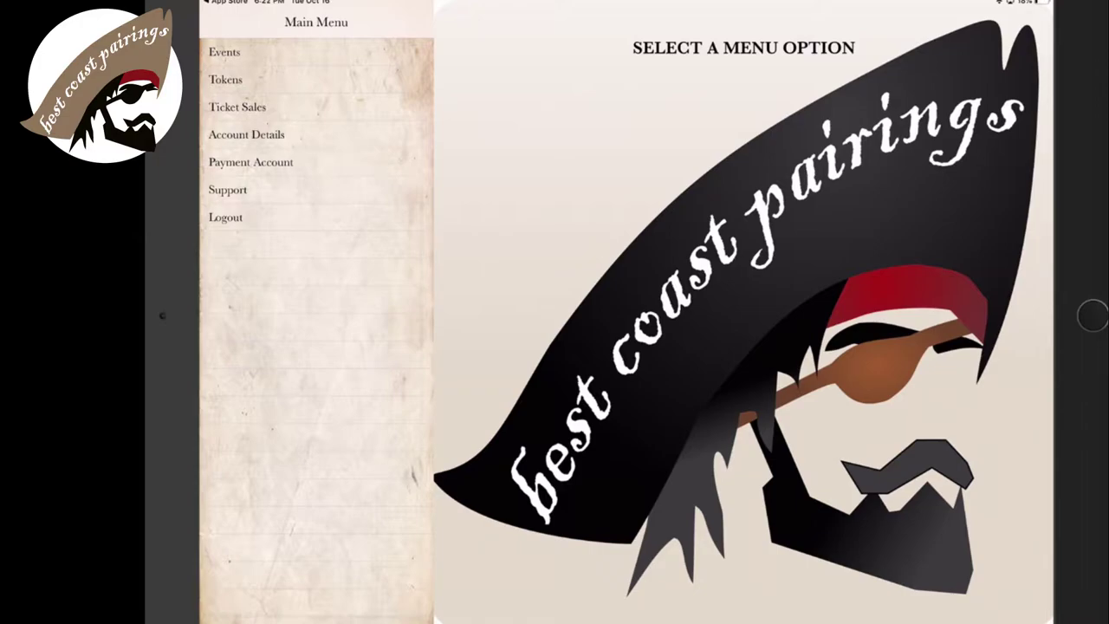
- Show the Events list of past tournaments from the Main Menu
{"action": "left_click", "coordinate": [224, 52]}
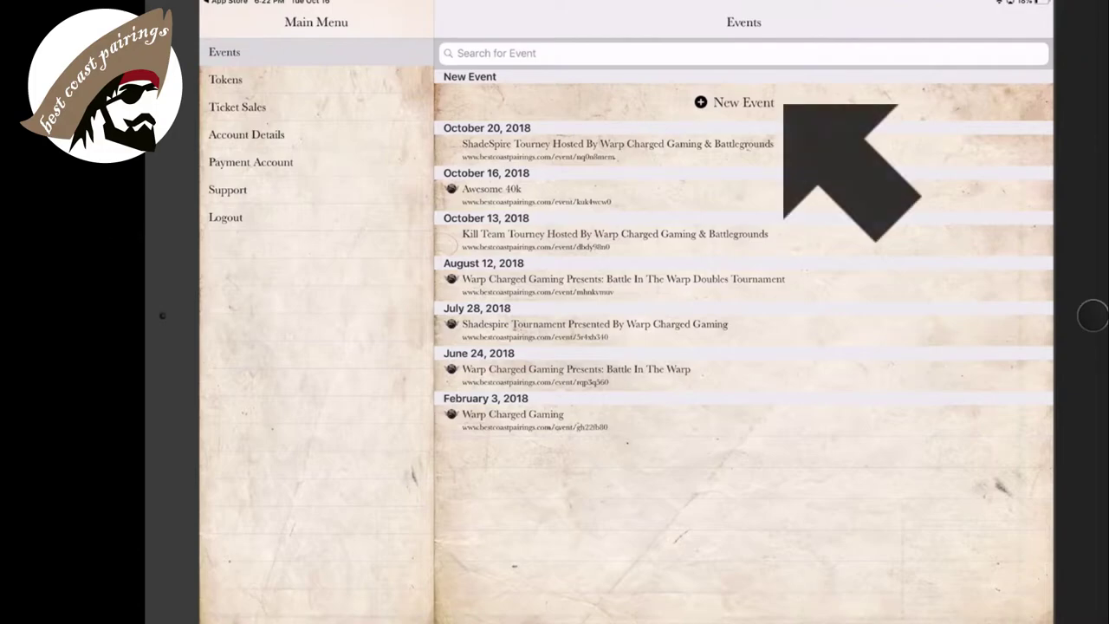
- Start a new event with Games Workshop's Warhammer 40k as the game system
{"action": "left_click", "coordinate": [735, 102]}
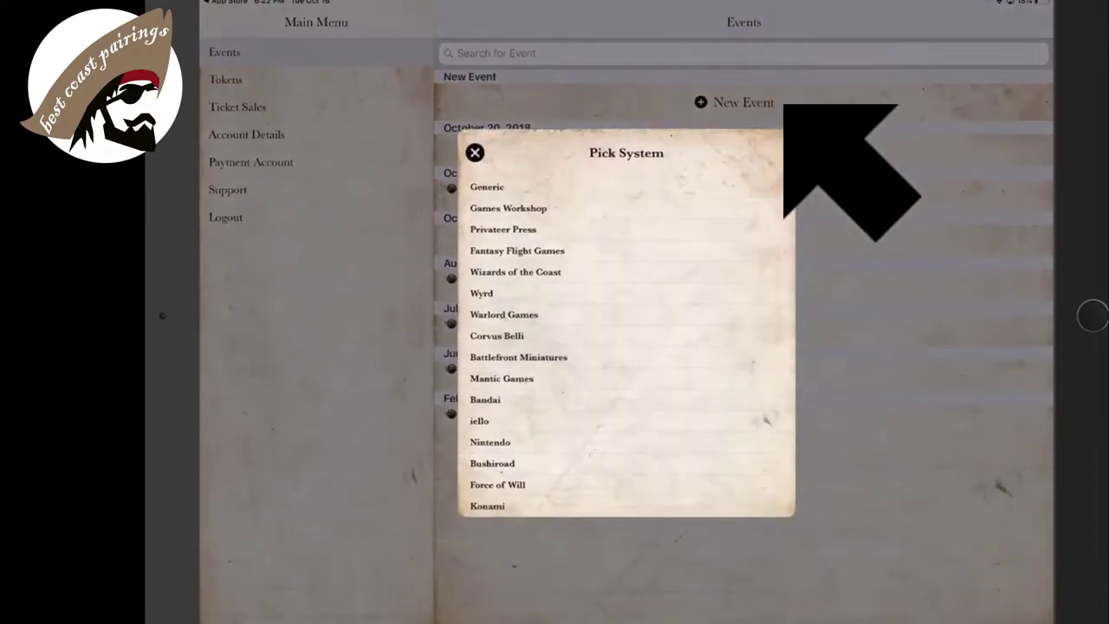
{"action": "scroll", "coordinate": [626, 338], "scroll_direction": "down", "scroll_amount": 3}
{"action": "scroll", "coordinate": [626, 338], "scroll_direction": "up", "scroll_amount": 1}
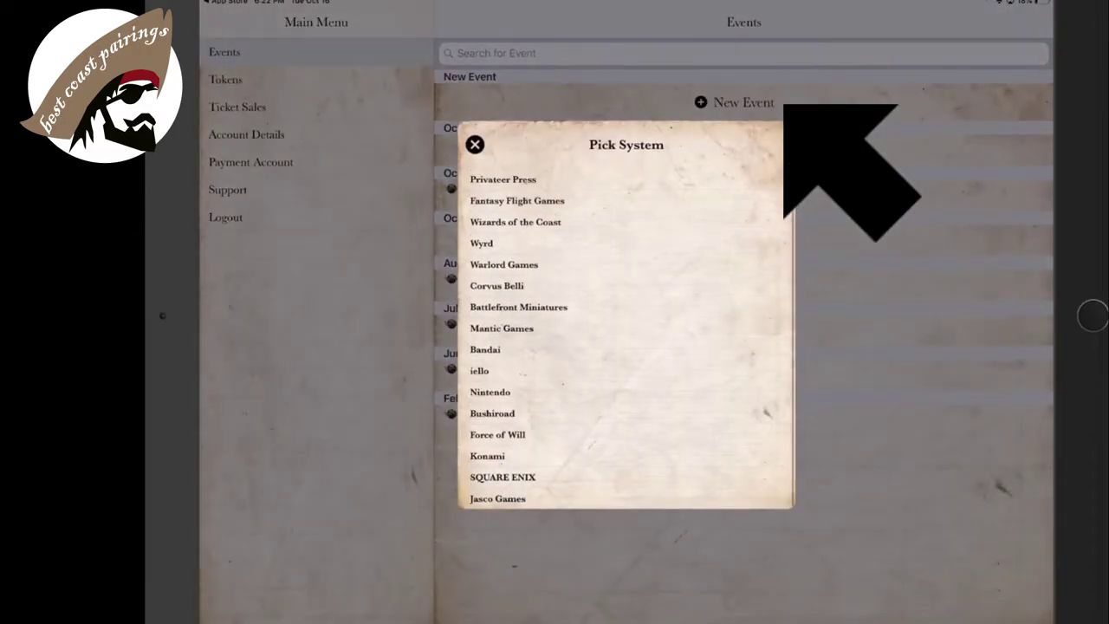
{"action": "scroll", "coordinate": [626, 337], "scroll_direction": "up", "scroll_amount": 2}
{"action": "left_click", "coordinate": [509, 200]}
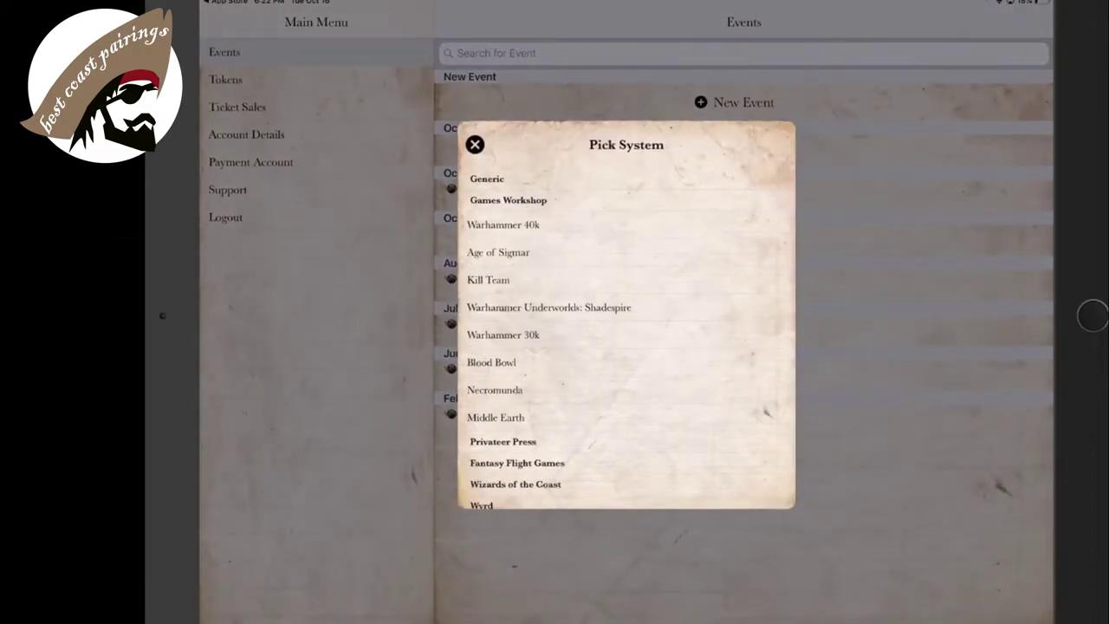
{"action": "left_click", "coordinate": [503, 225]}
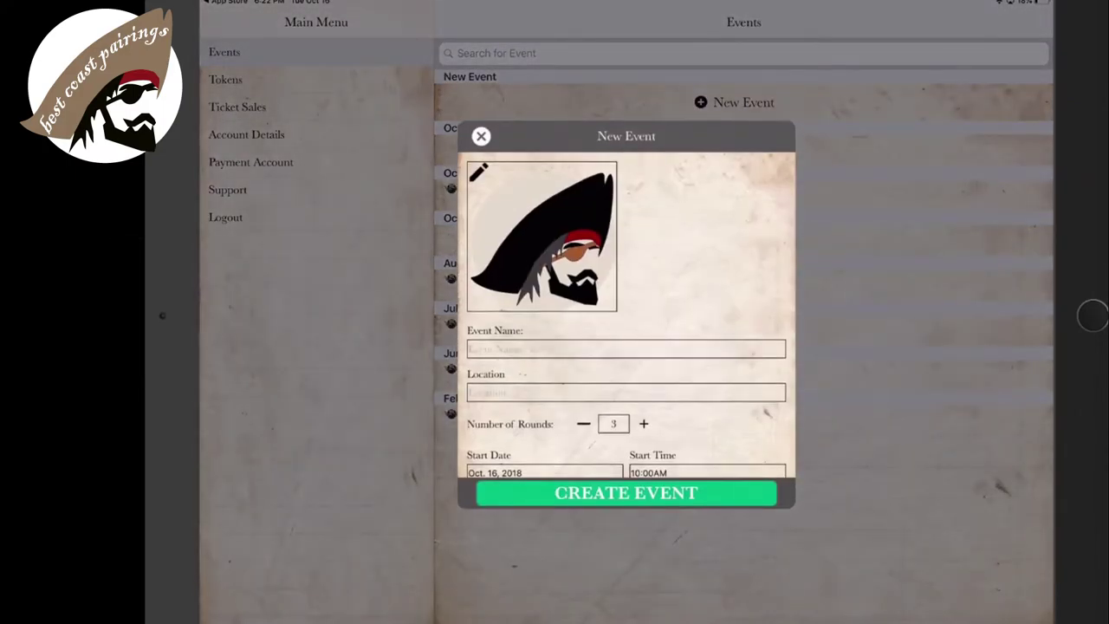
- Set the event image to the dragon artwork from the Screenshots album
{"action": "scroll", "coordinate": [626, 312], "scroll_direction": "down", "scroll_amount": 4}
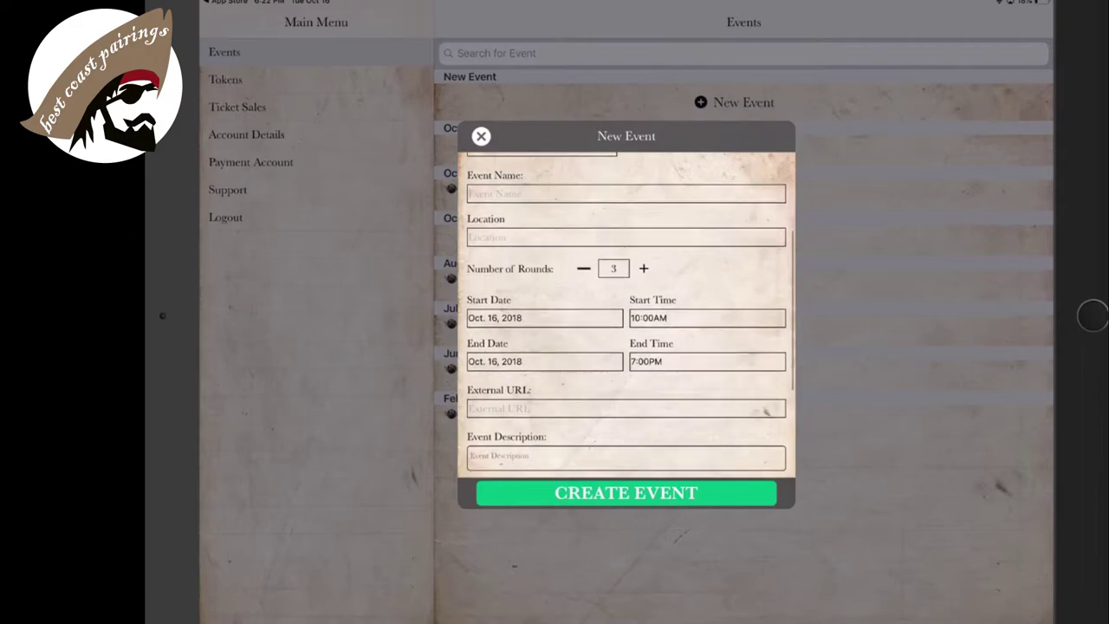
{"action": "scroll", "coordinate": [627, 312], "scroll_direction": "up", "scroll_amount": 4}
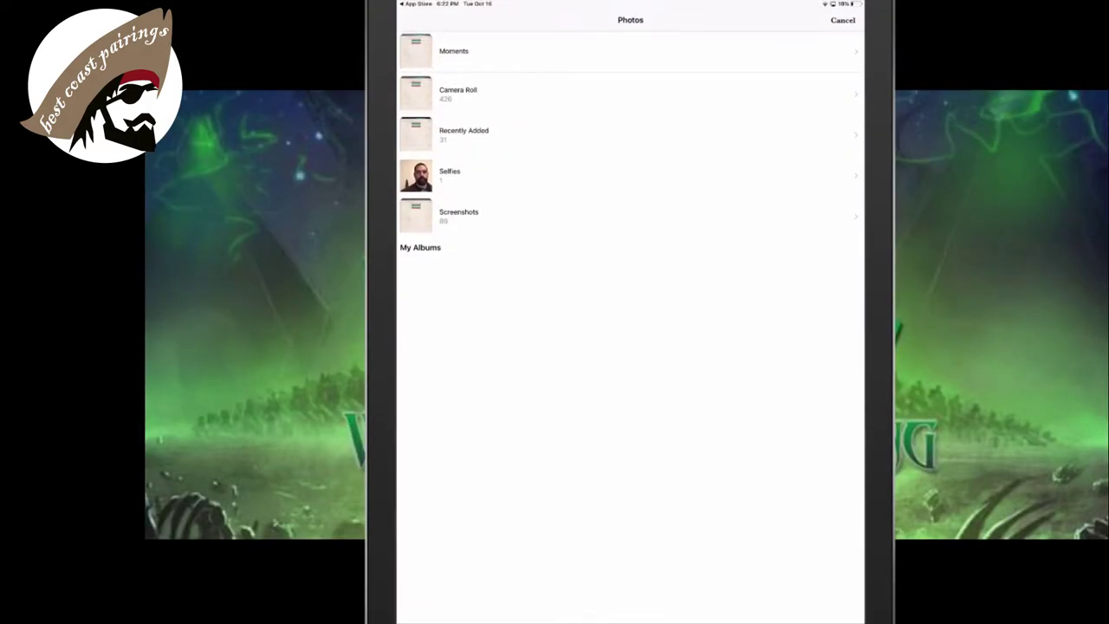
{"action": "left_click", "coordinate": [519, 211]}
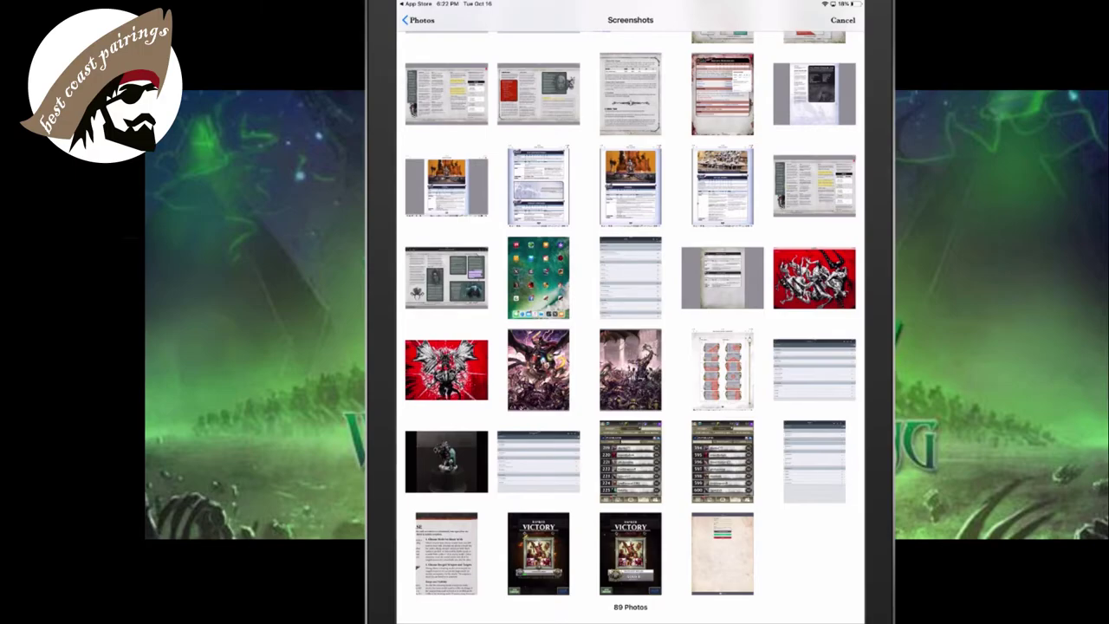
{"action": "left_click", "coordinate": [538, 368]}
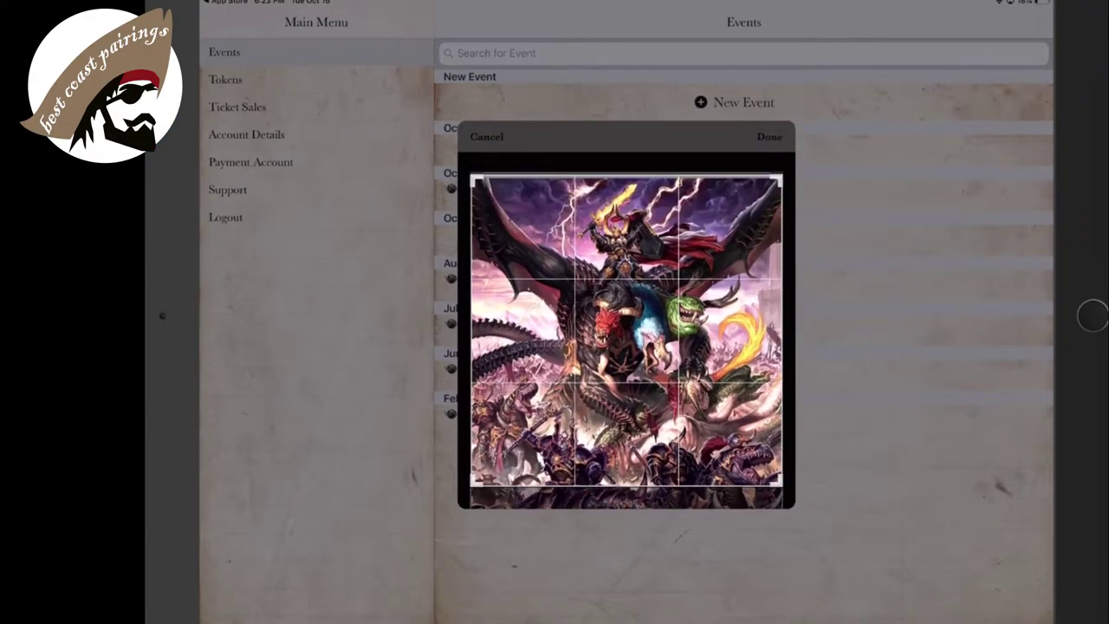
{"action": "left_click", "coordinate": [769, 136]}
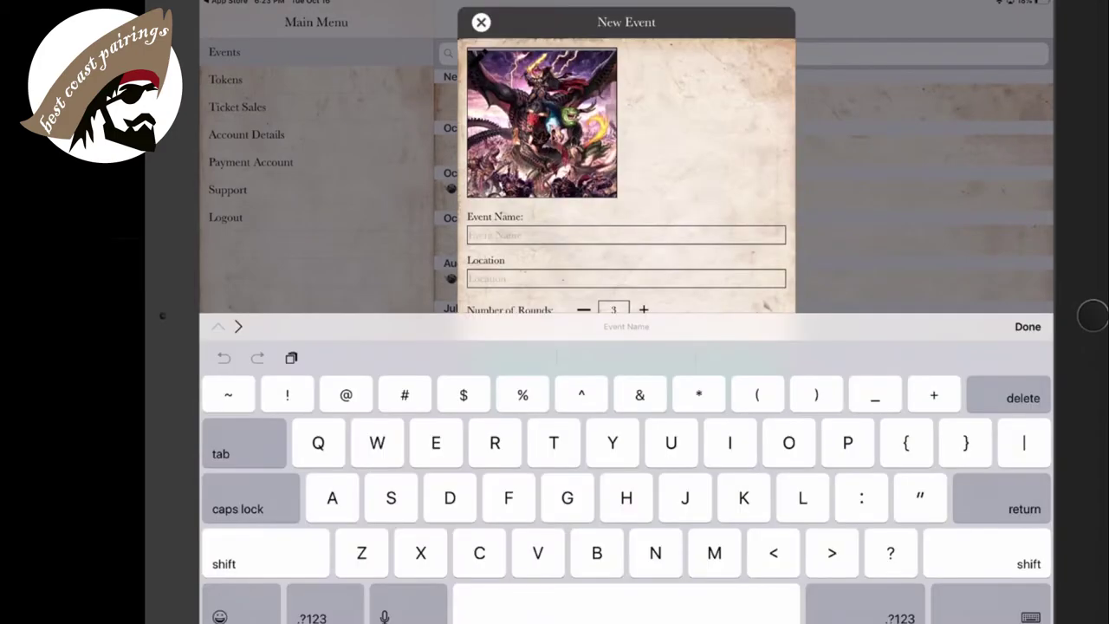
- Name the event 'Test Event' and choose the first saved Battle Grounds location
{"action": "type", "text": "Test Event"}
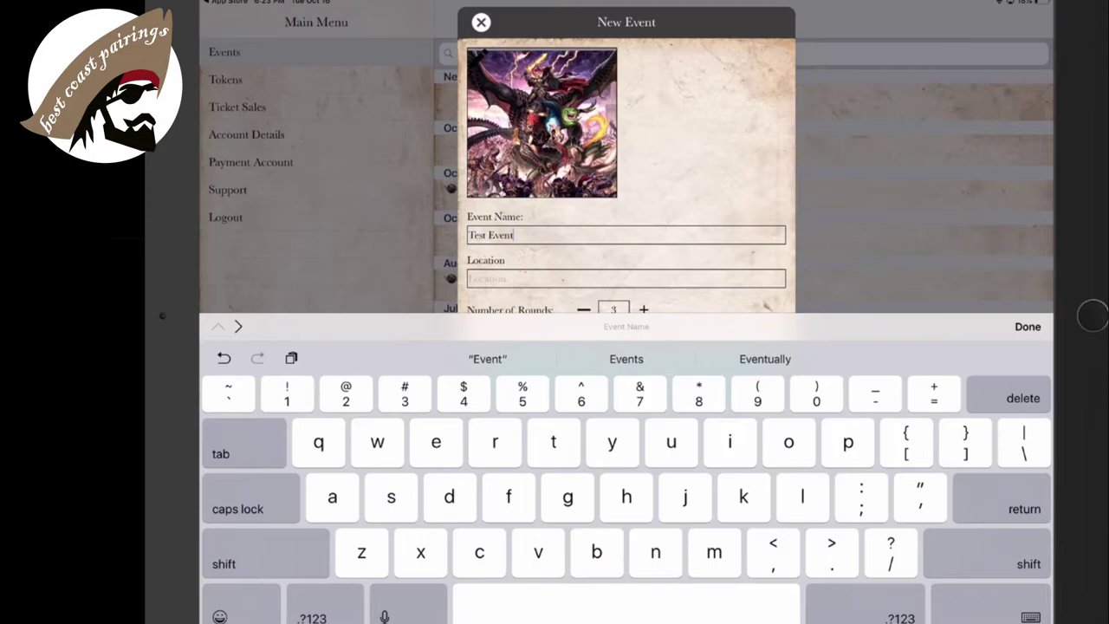
{"action": "left_click", "coordinate": [626, 278]}
{"action": "left_click", "coordinate": [606, 192]}
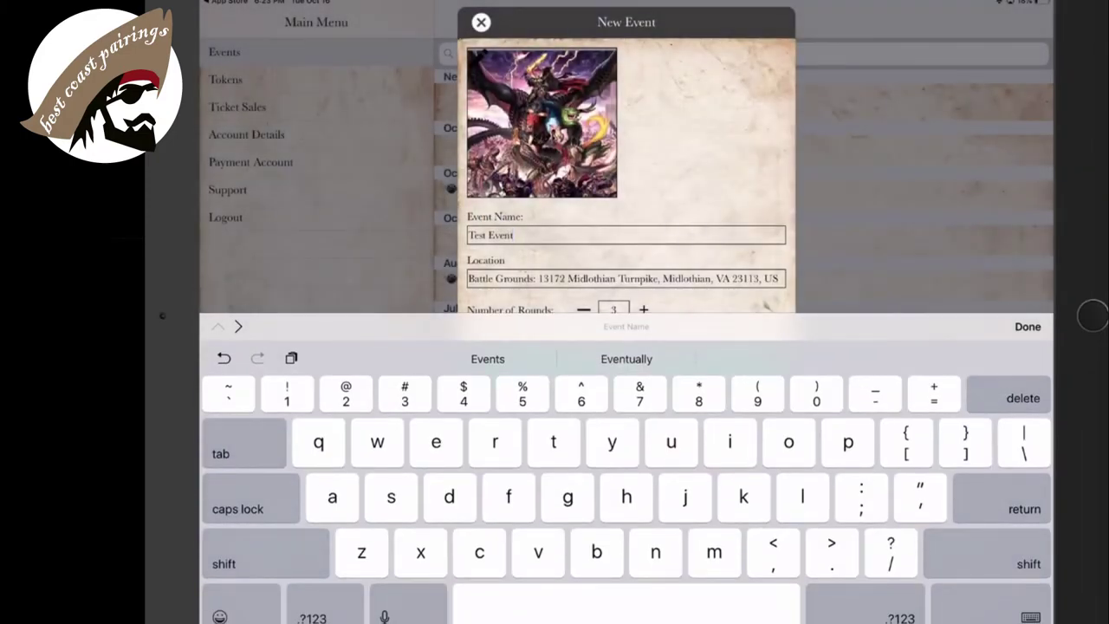
{"action": "left_click", "coordinate": [1027, 327]}
{"action": "scroll", "coordinate": [626, 312], "scroll_direction": "down", "scroll_amount": 3}
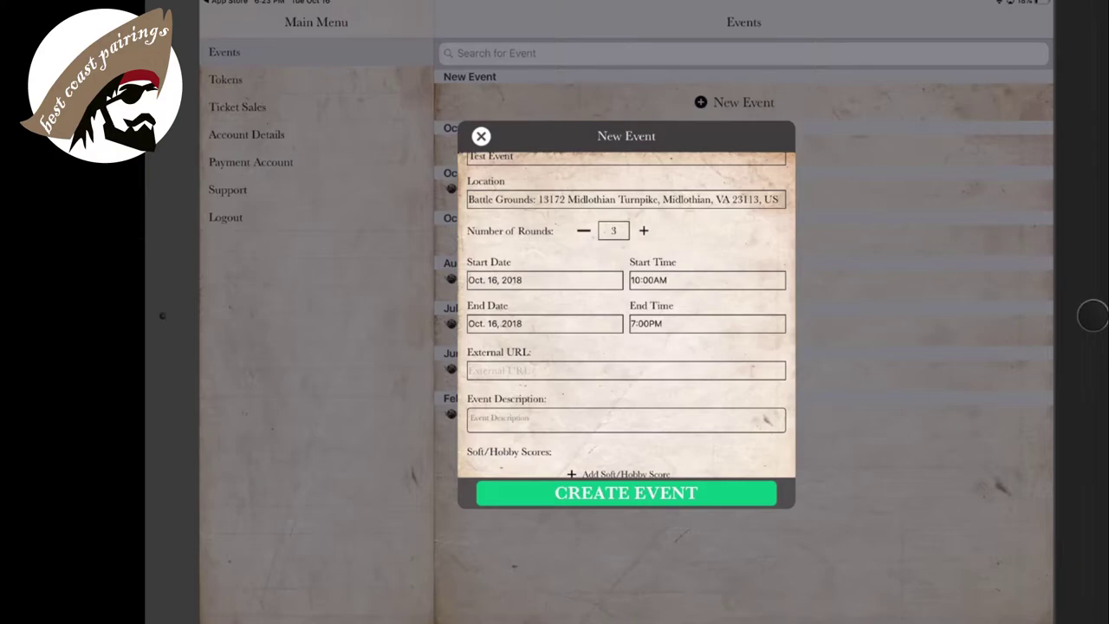
{"action": "scroll", "coordinate": [626, 315], "scroll_direction": "up", "scroll_amount": 3}
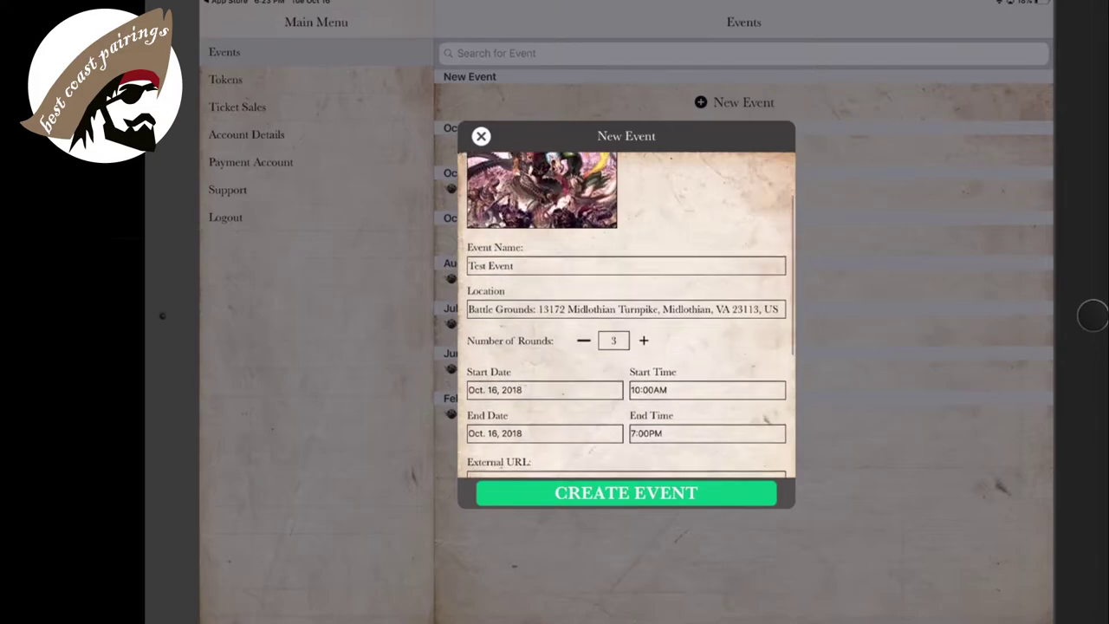
{"action": "scroll", "coordinate": [626, 314], "scroll_direction": "down", "scroll_amount": 3}
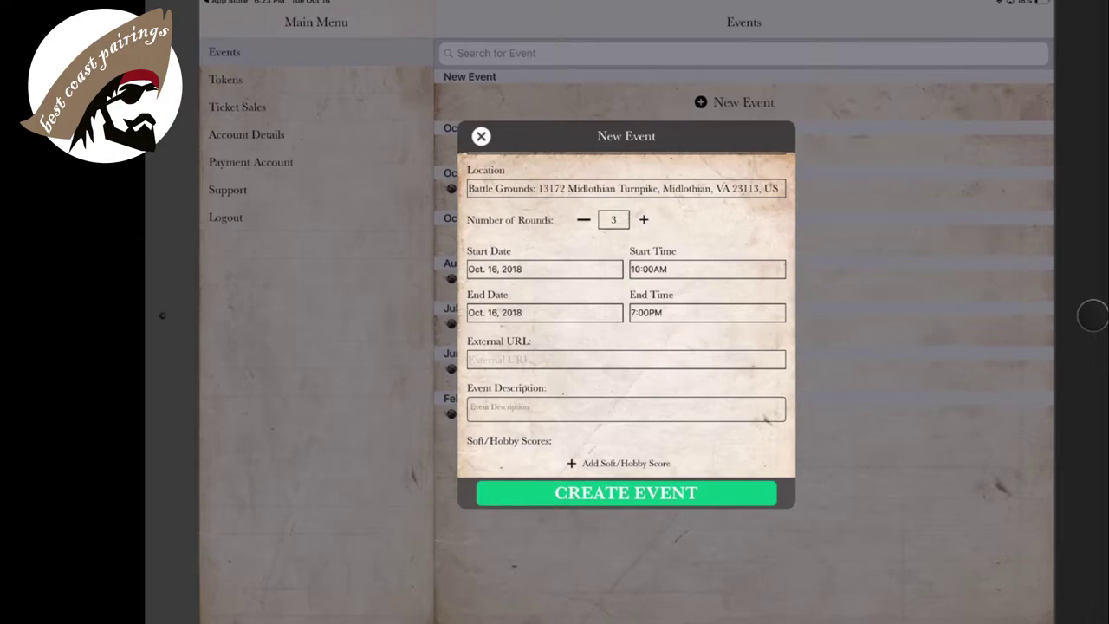
- Enter warpchargedgaming.com as the event's external URL
{"action": "left_click", "coordinate": [625, 358]}
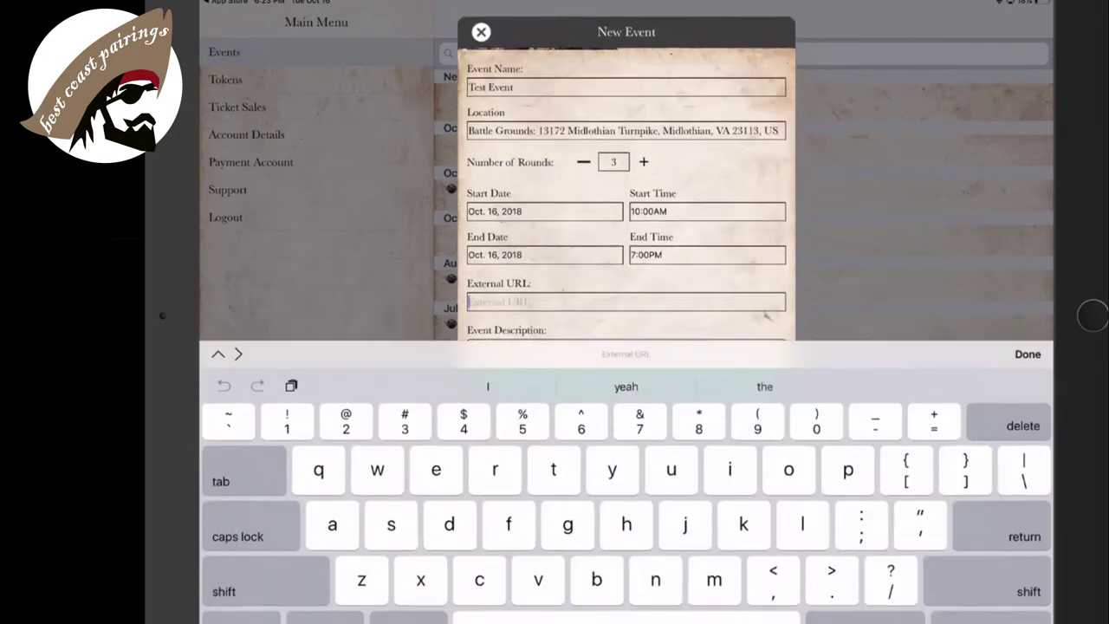
{"action": "type", "text": "warp"}
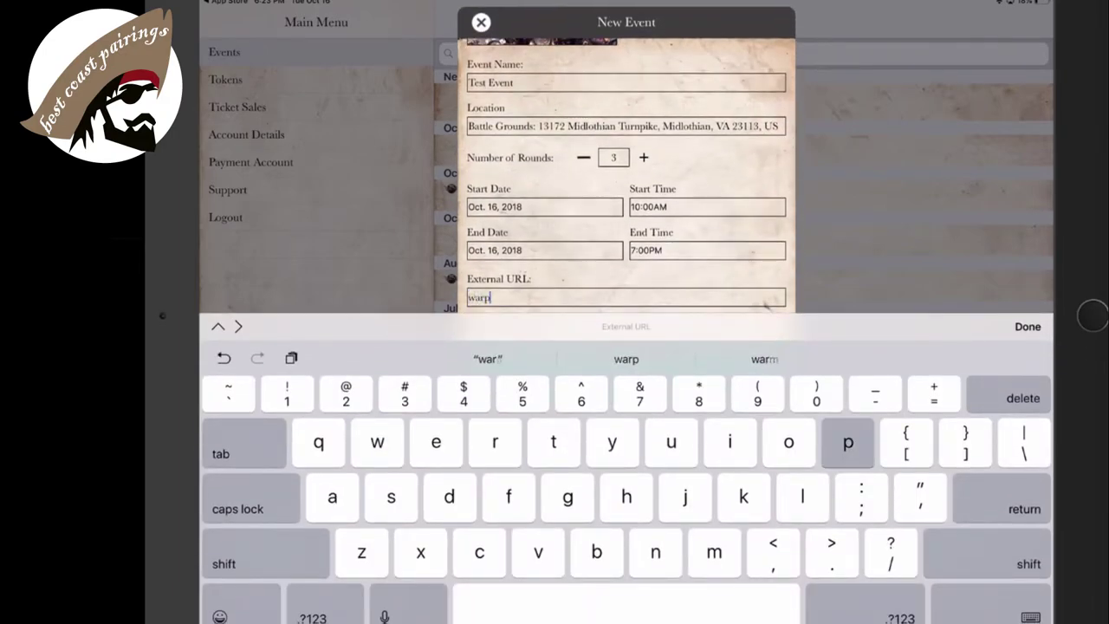
{"action": "type", "text": "chargedgaming.com"}
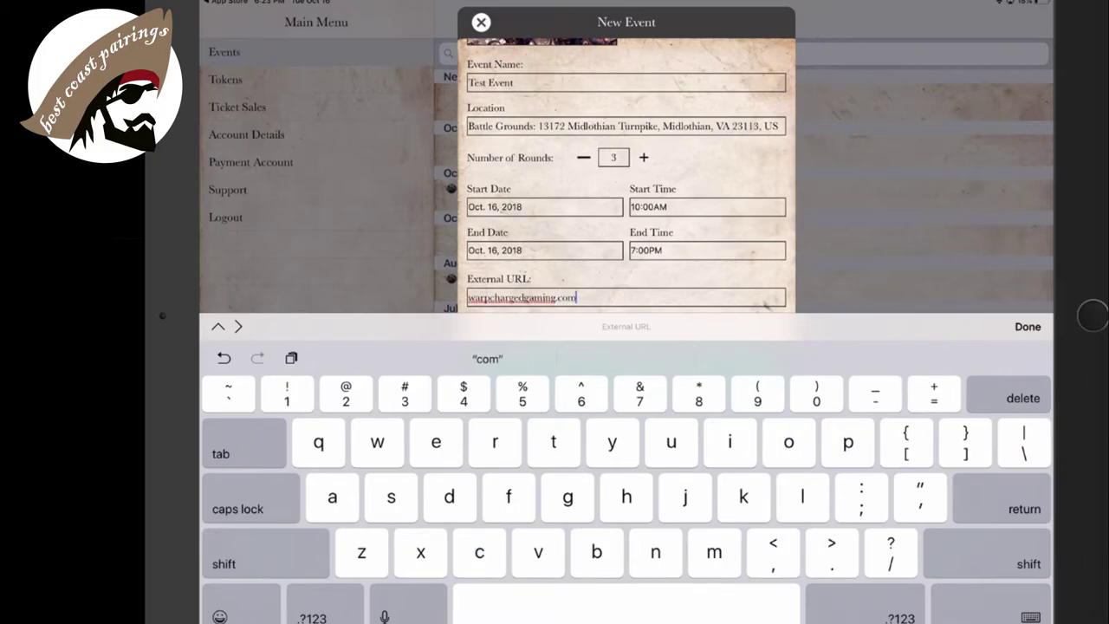
{"action": "left_click", "coordinate": [1027, 327]}
- Set the event description to 'Amazing'
{"action": "scroll", "coordinate": [625, 347], "scroll_direction": "down", "scroll_amount": 2}
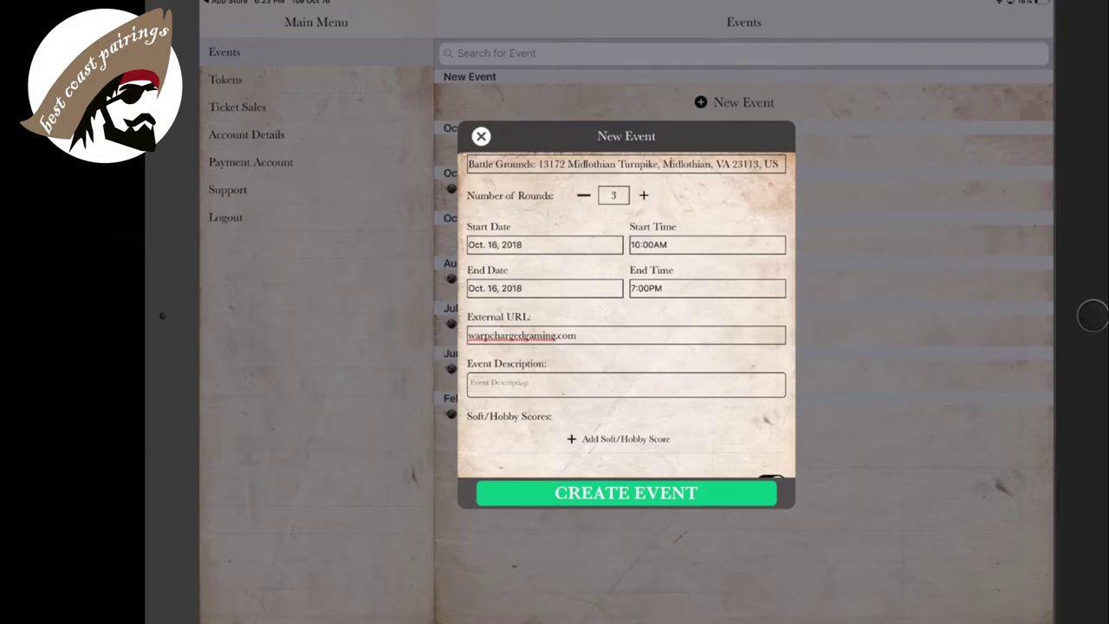
{"action": "left_click", "coordinate": [625, 384]}
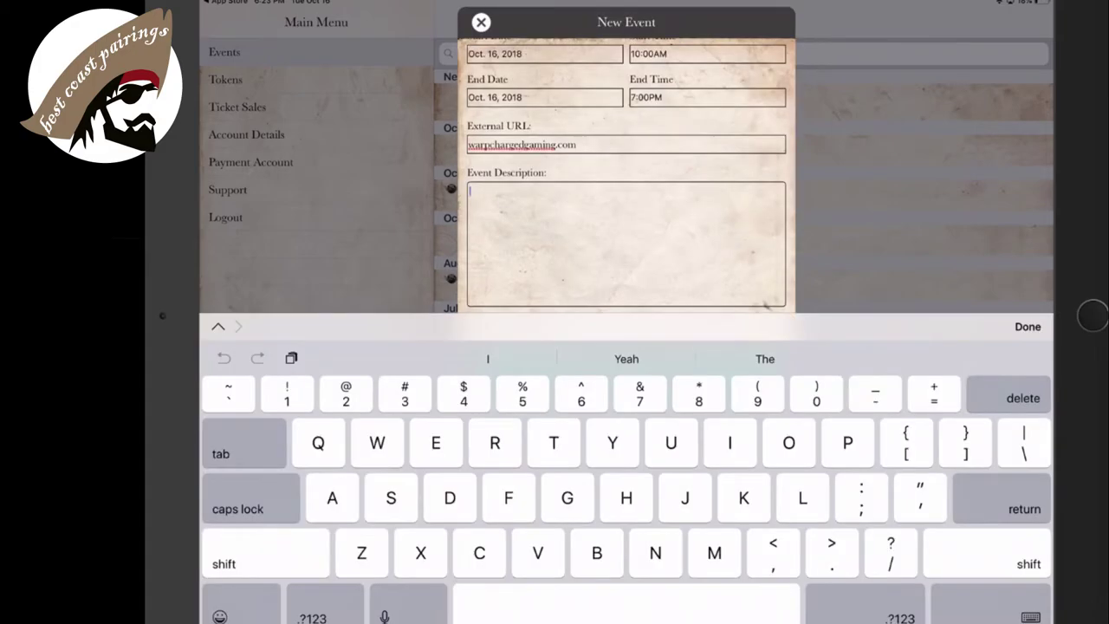
{"action": "type", "text": "Amazing"}
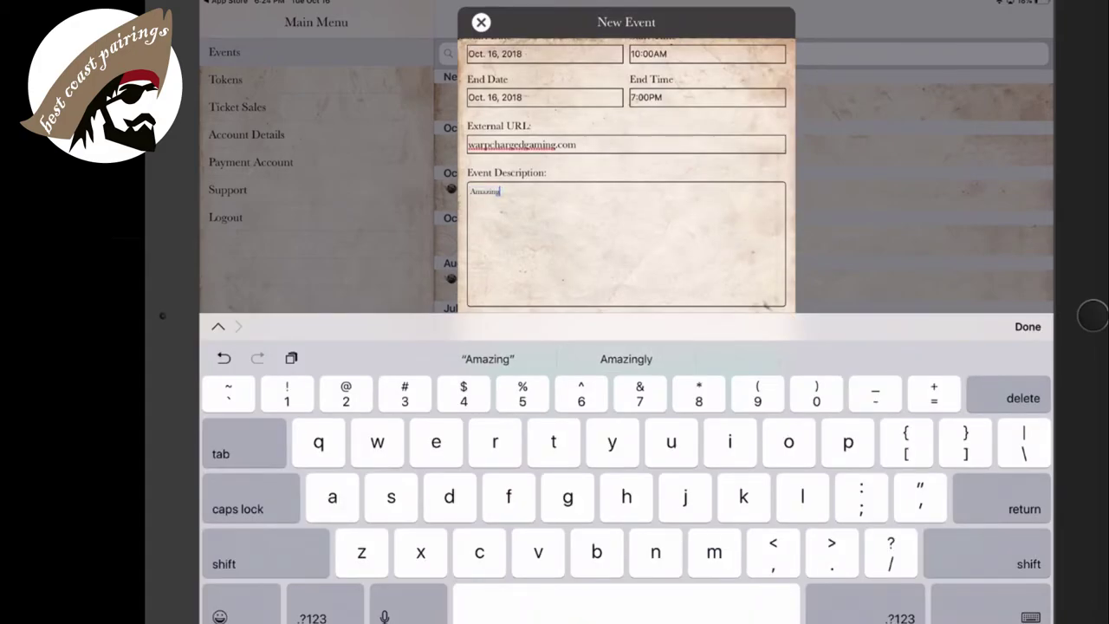
{"action": "left_click", "coordinate": [1027, 326]}
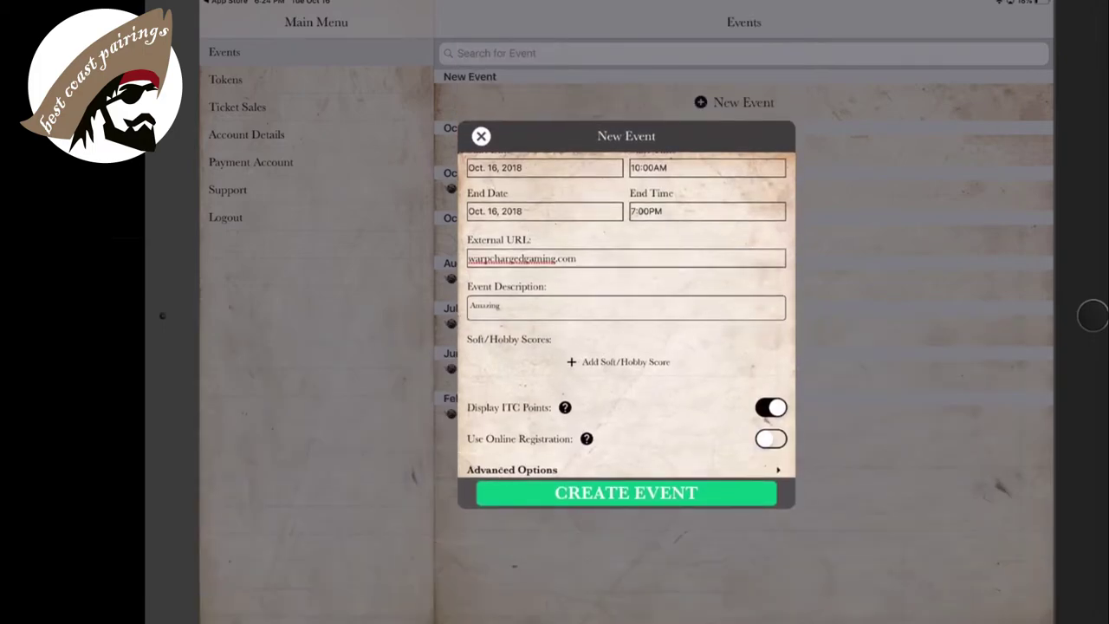
- Switch on Use Online Registration in the New Event form
{"action": "scroll", "coordinate": [626, 312], "scroll_direction": "up", "scroll_amount": 5}
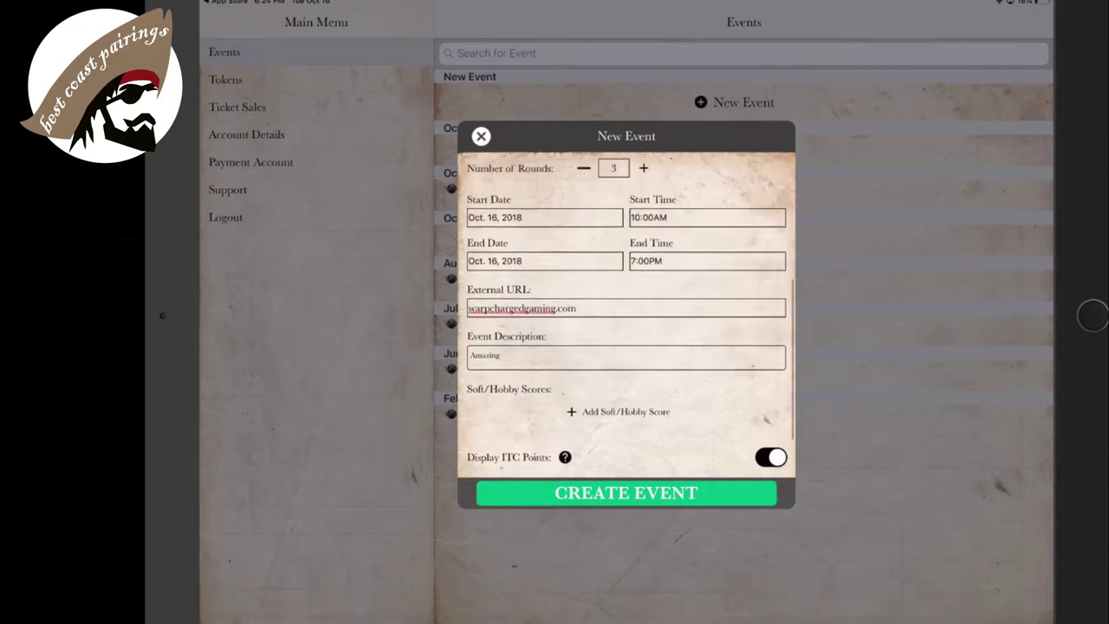
{"action": "scroll", "coordinate": [626, 312], "scroll_direction": "down", "scroll_amount": 3}
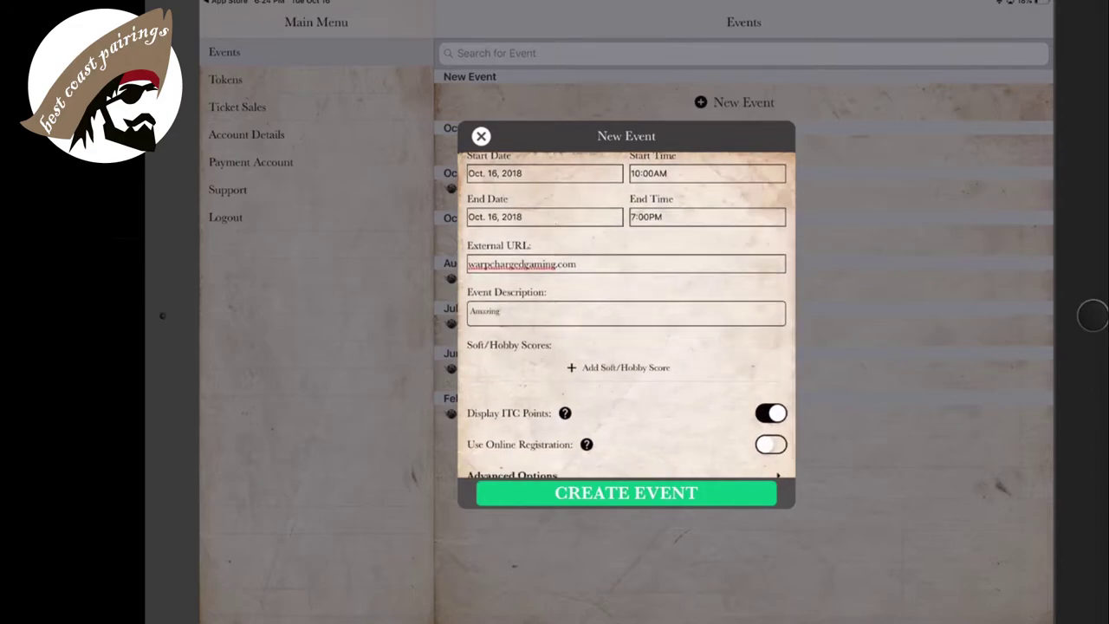
{"action": "scroll", "coordinate": [626, 311], "scroll_direction": "down", "scroll_amount": 2}
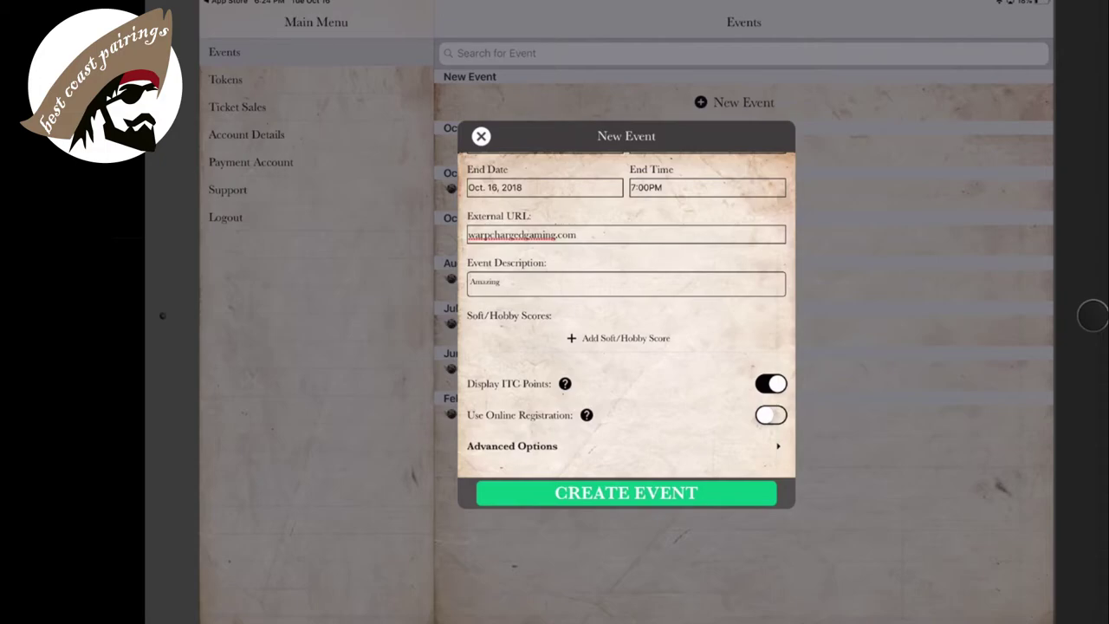
{"action": "left_click", "coordinate": [770, 415]}
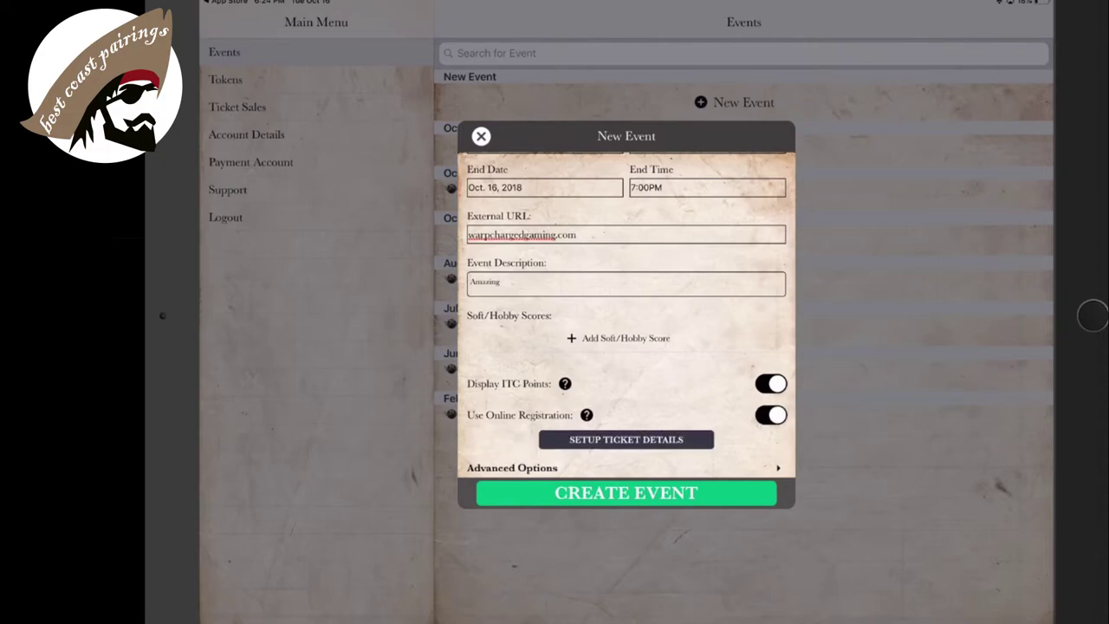
{"action": "scroll", "coordinate": [625, 311], "scroll_direction": "down", "scroll_amount": 1}
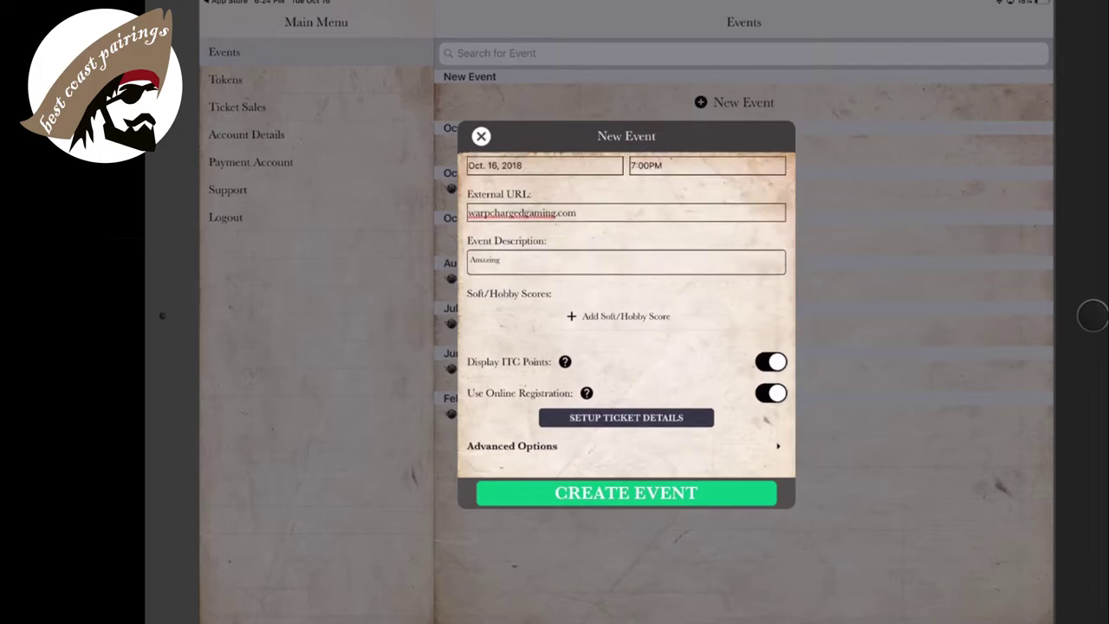
- Change the 20 tickets' price from $20.00 to $0.00 and save the ticket details
{"action": "left_click", "coordinate": [625, 416]}
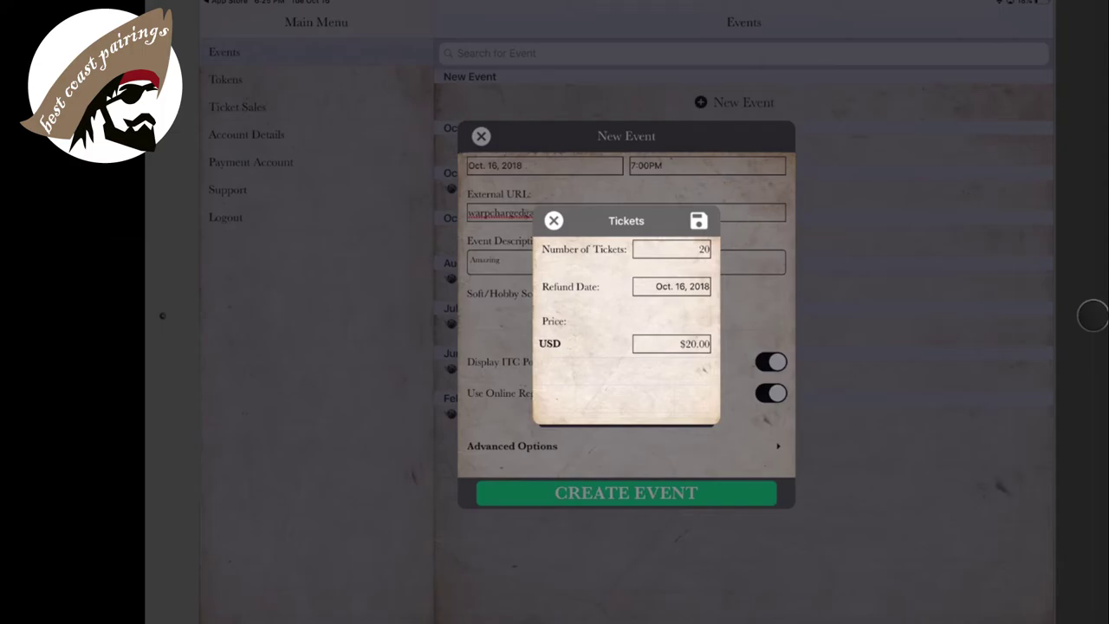
{"action": "left_click", "coordinate": [671, 343]}
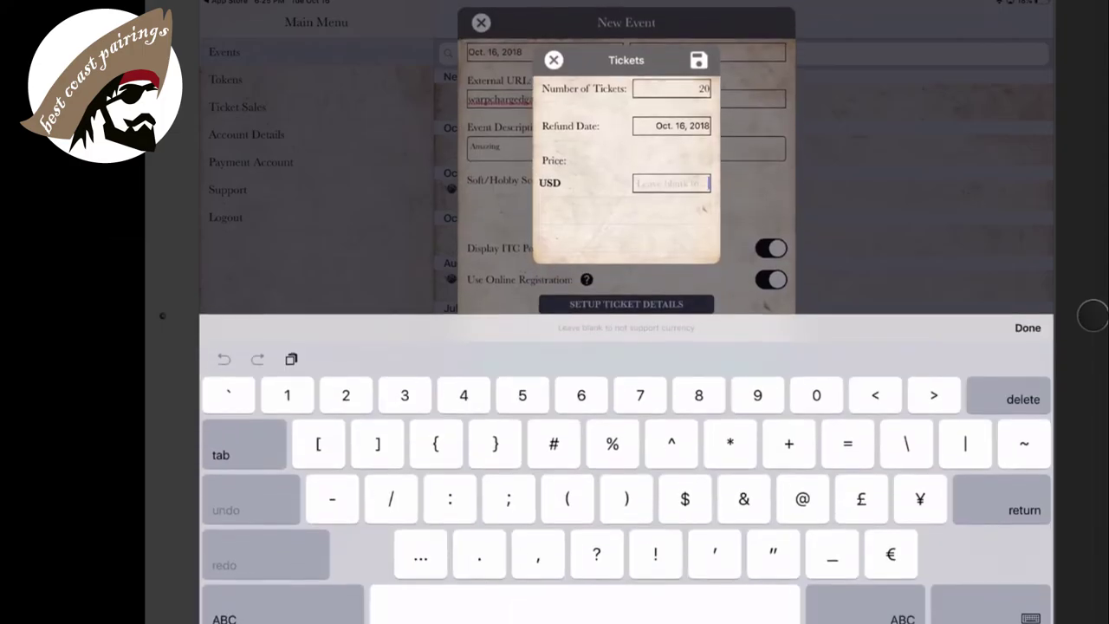
{"action": "key", "text": "BackSpace"}
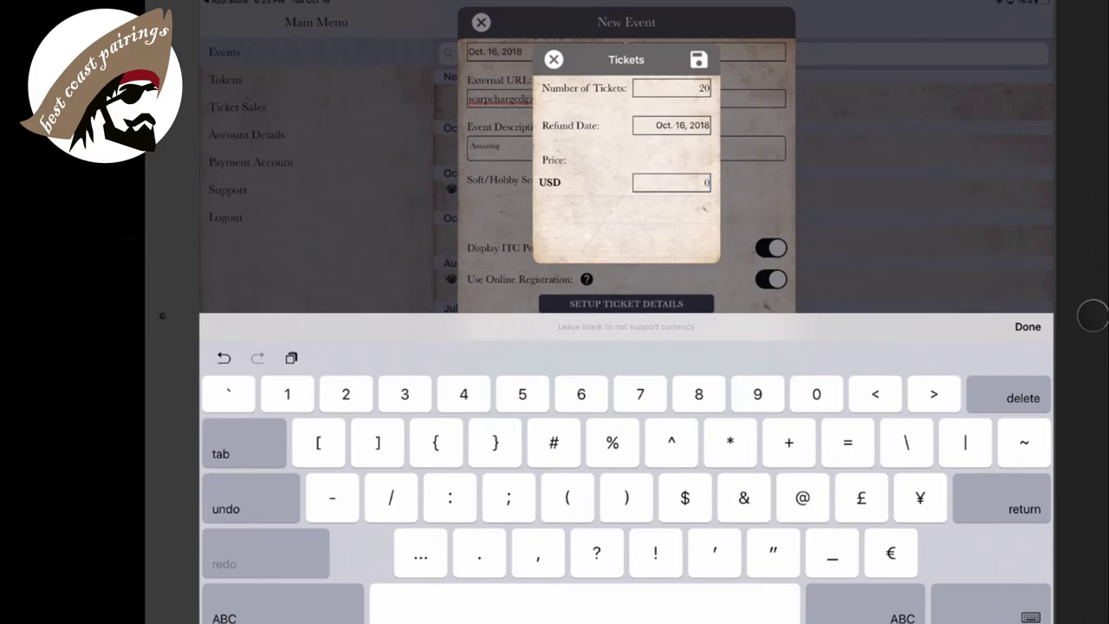
{"action": "type", "text": "0"}
{"action": "left_click", "coordinate": [1027, 326]}
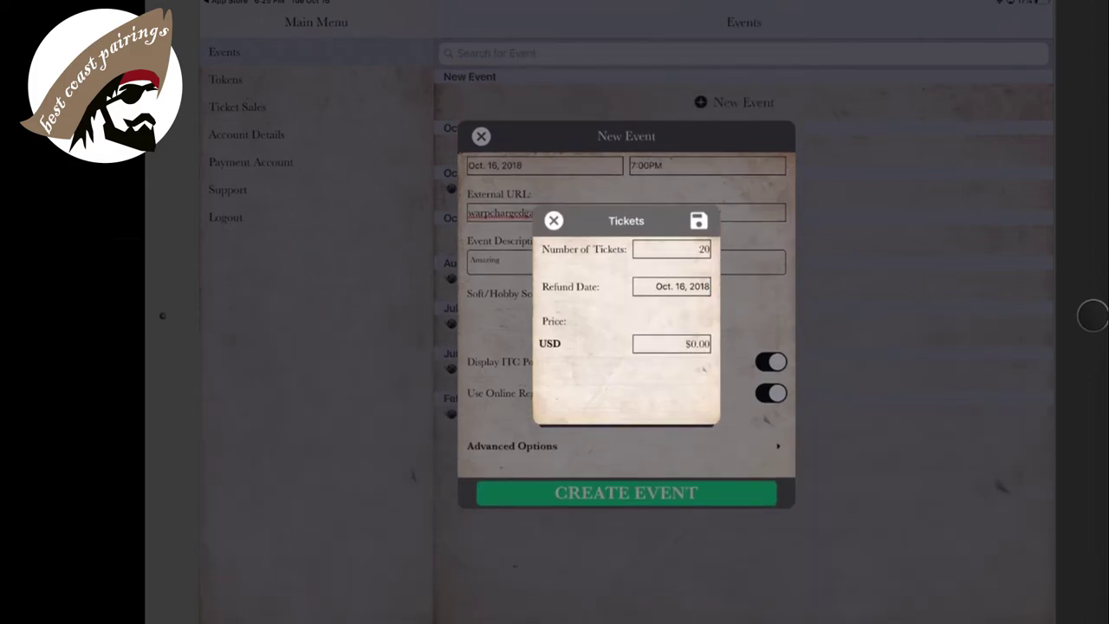
{"action": "left_click", "coordinate": [699, 220]}
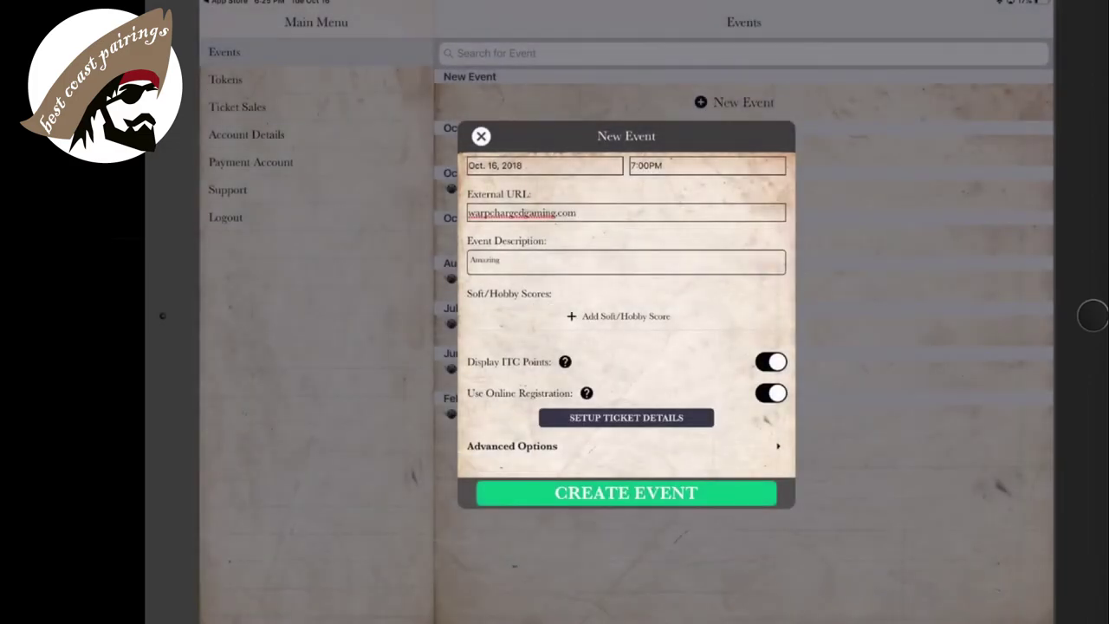
- Create Test Event and choose Share in the confirmation alert
{"action": "scroll", "coordinate": [626, 315], "scroll_direction": "up", "scroll_amount": 5}
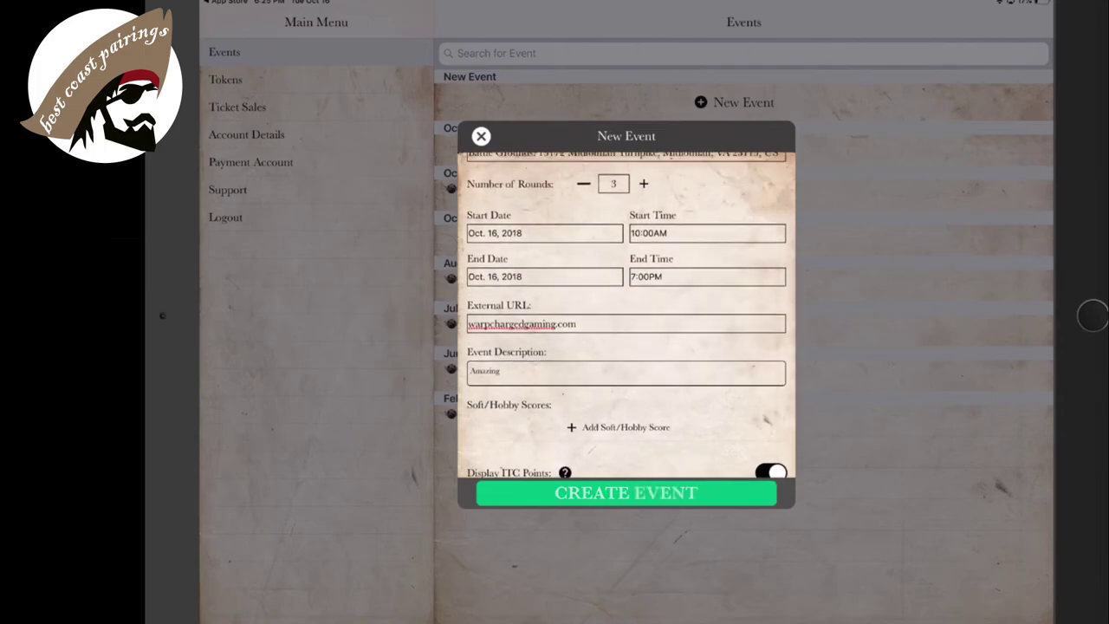
{"action": "left_click", "coordinate": [625, 492]}
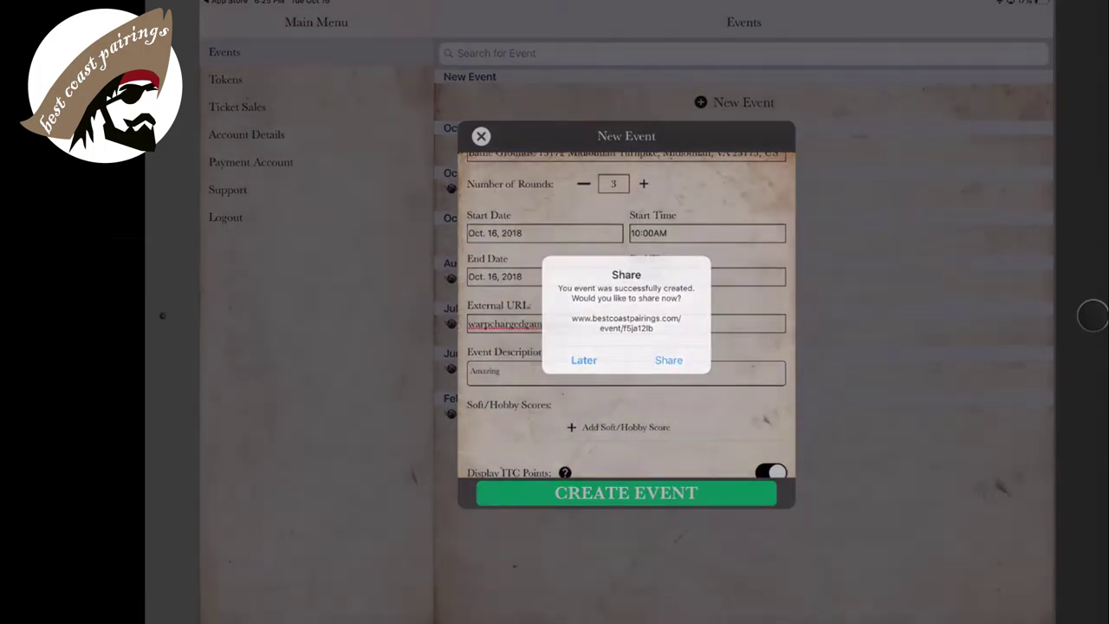
{"action": "left_click", "coordinate": [668, 360]}
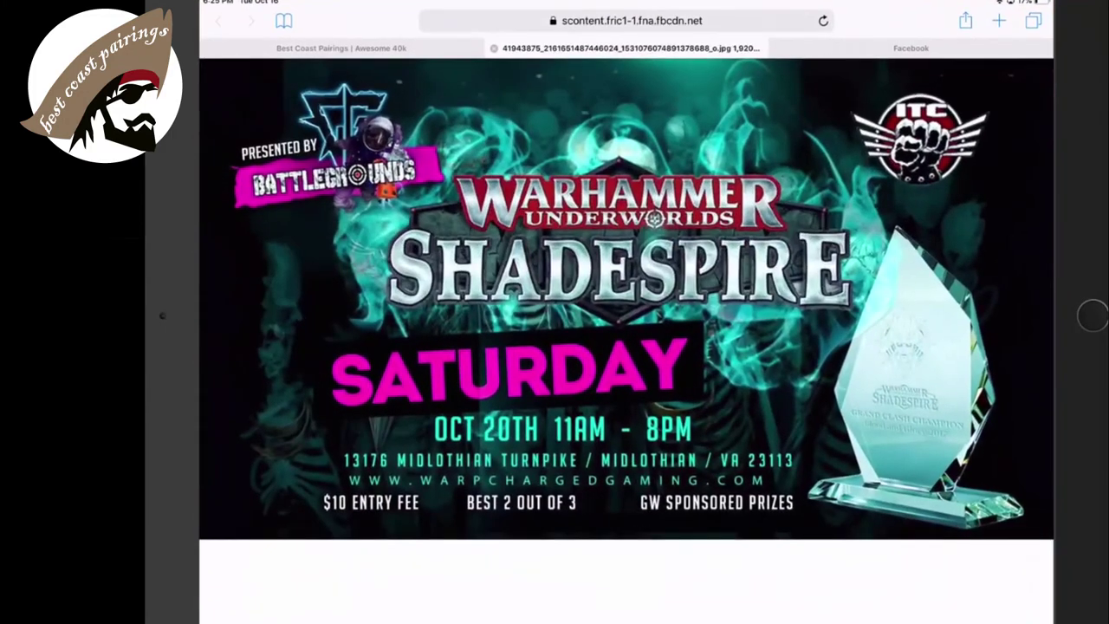
- Replace Safari's web address with the copied Test Event link and load it via Paste and Go
{"action": "left_click", "coordinate": [624, 20]}
{"action": "left_click", "coordinate": [823, 20]}
{"action": "left_click", "coordinate": [520, 20]}
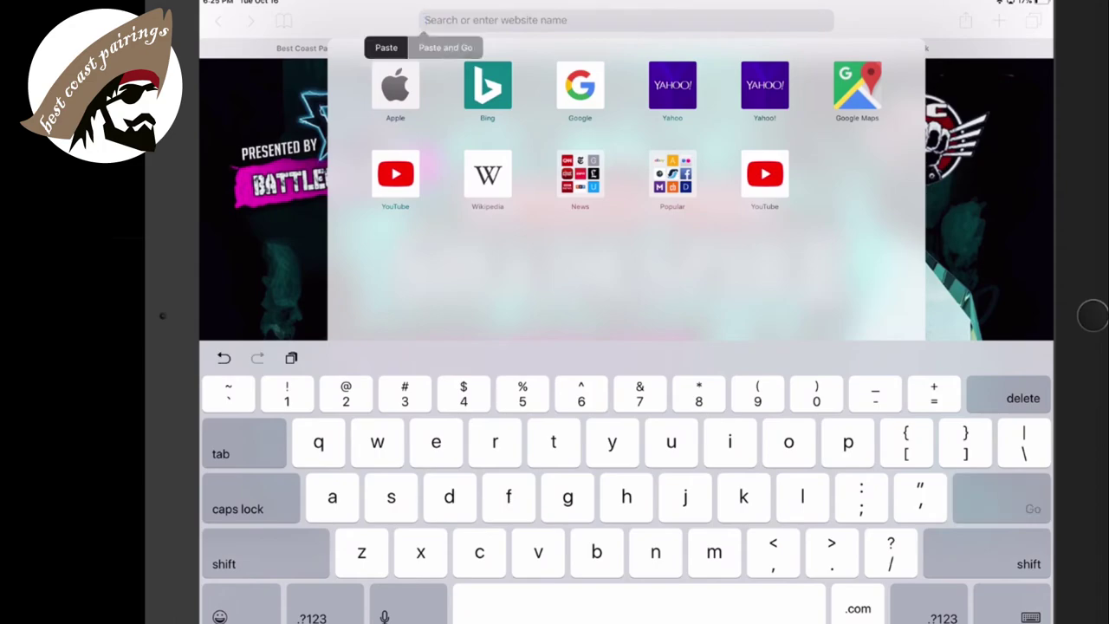
{"action": "left_click", "coordinate": [445, 47]}
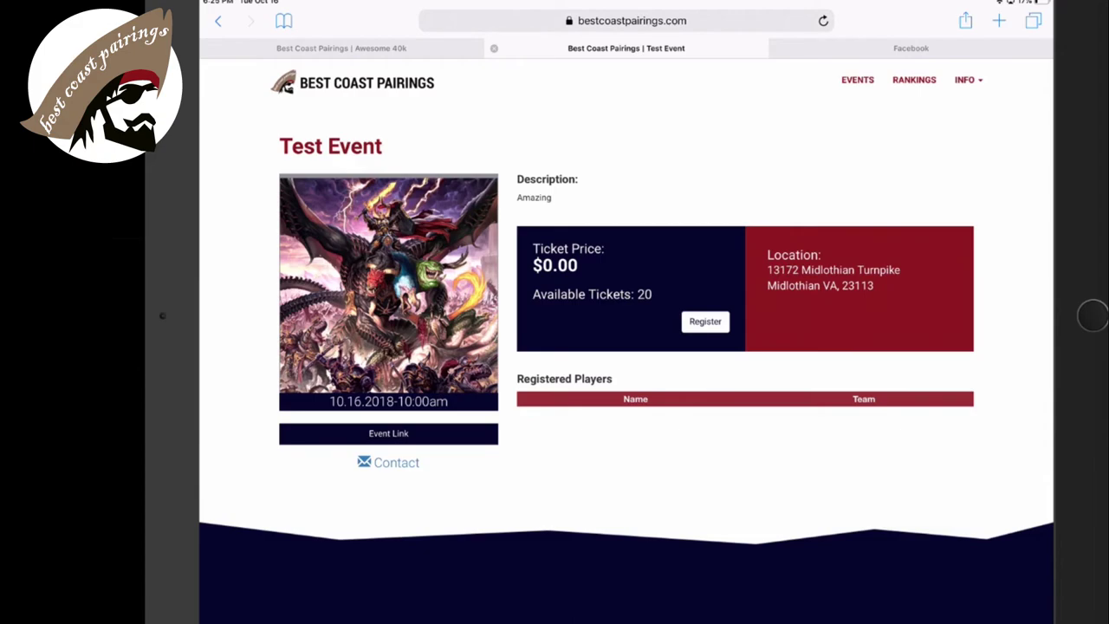
- Start a Test Event registration, entering the player's email, first name and last name
{"action": "left_click", "coordinate": [704, 320]}
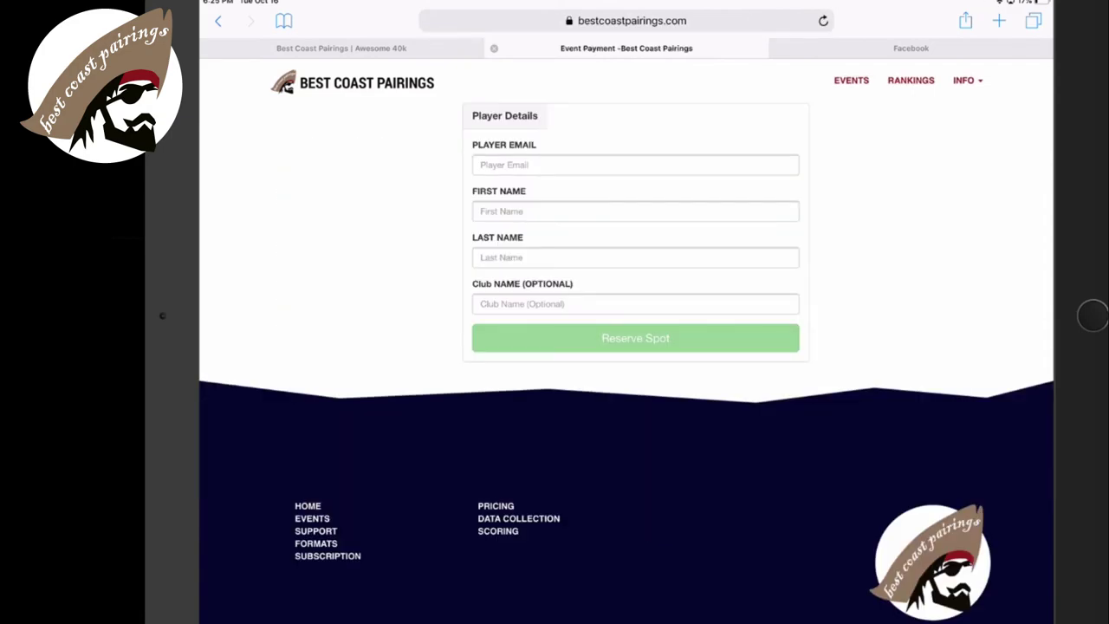
{"action": "left_click", "coordinate": [634, 164]}
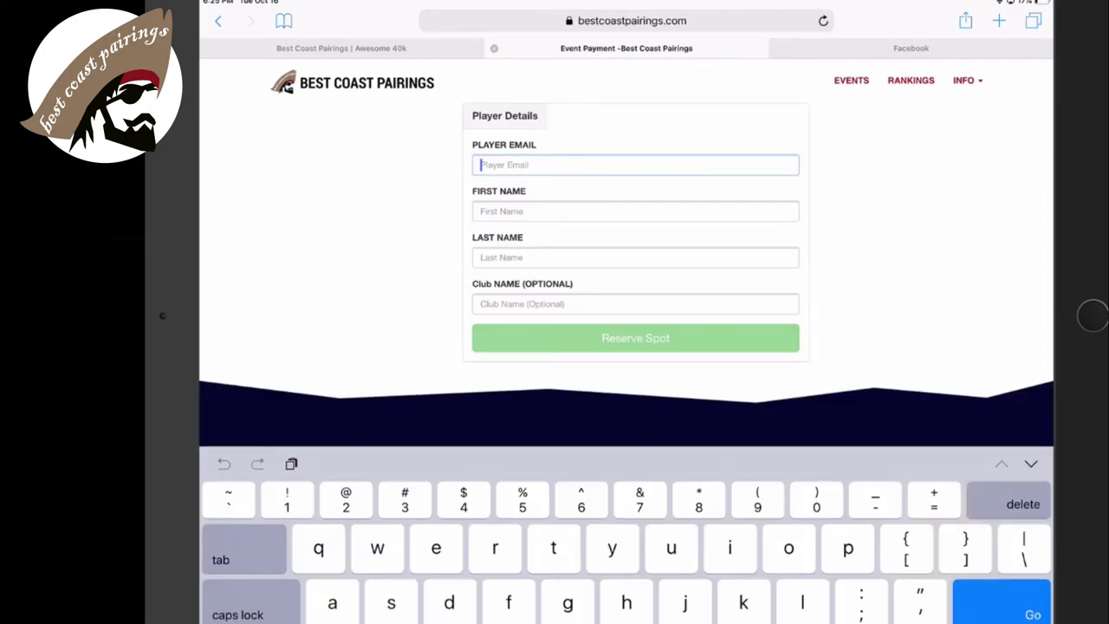
{"action": "type", "text": "no@no.com"}
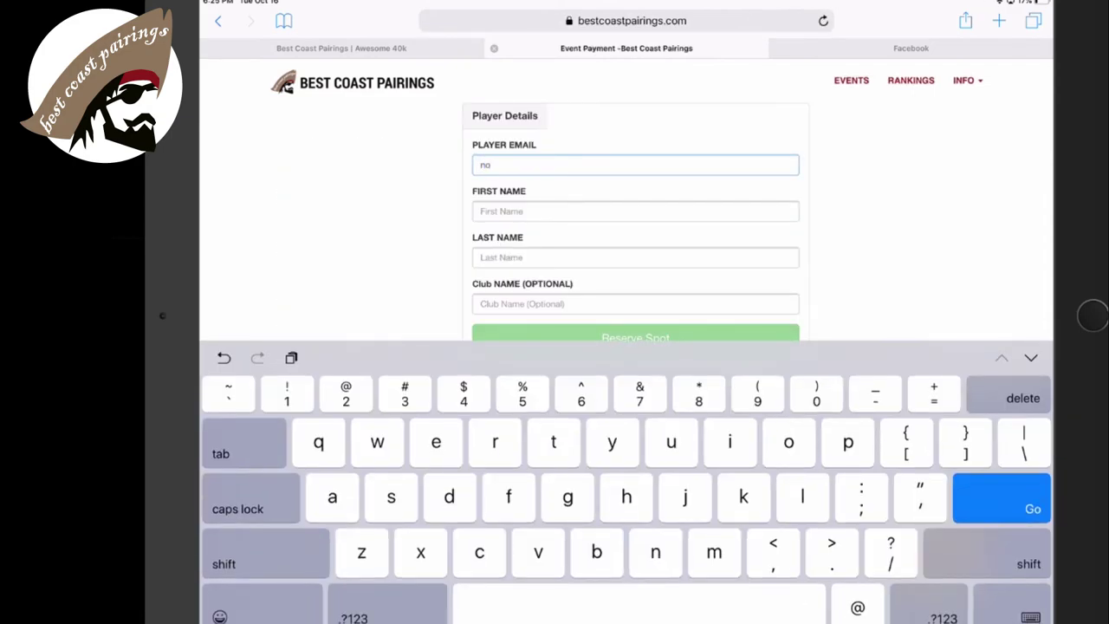
{"action": "key", "text": "Tab"}
{"action": "type", "text": "The"}
{"action": "key", "text": "Tab"}
{"action": "type", "text": "Hammer"}
{"action": "key", "text": "Tab"}
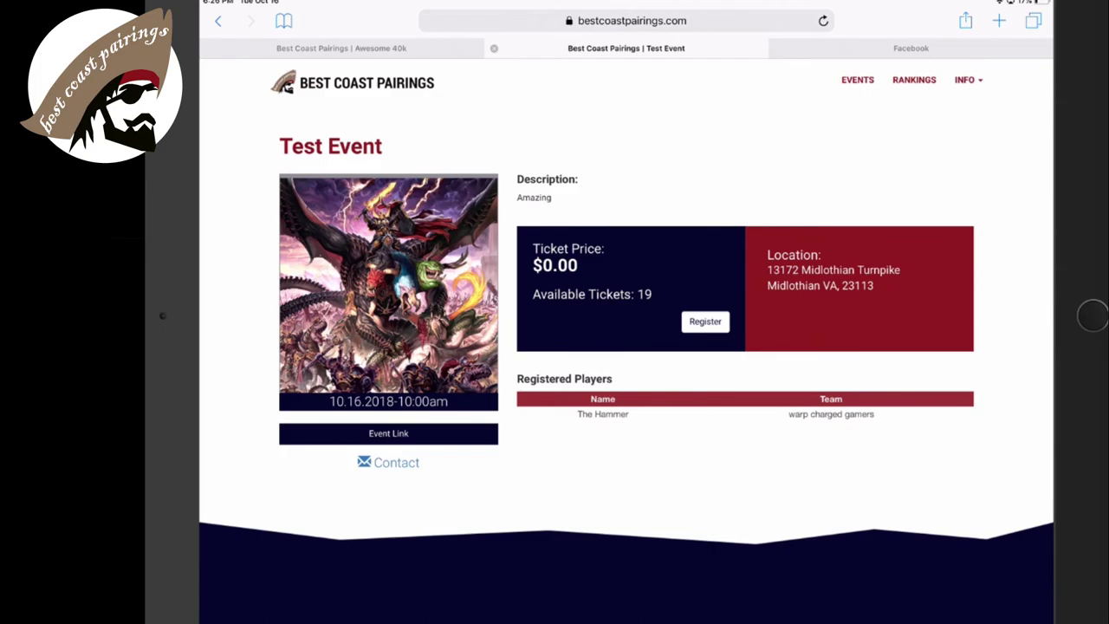
- Switch back to the Awesome 40k event tab with Ctrl+Shift+Tab
{"action": "key", "text": "ctrl+shift+Tab"}
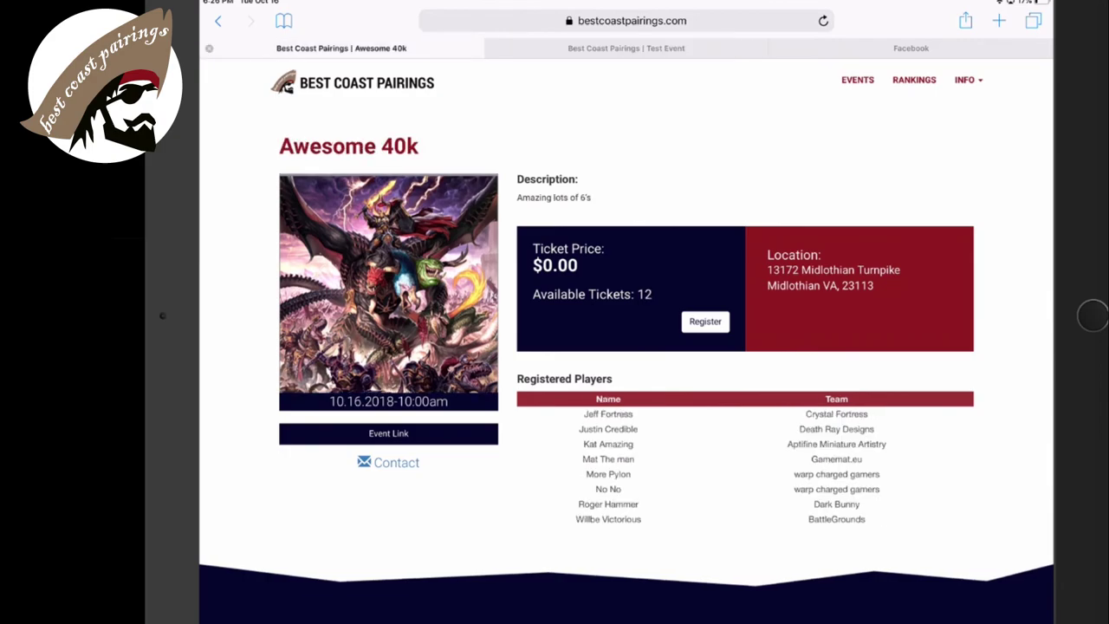